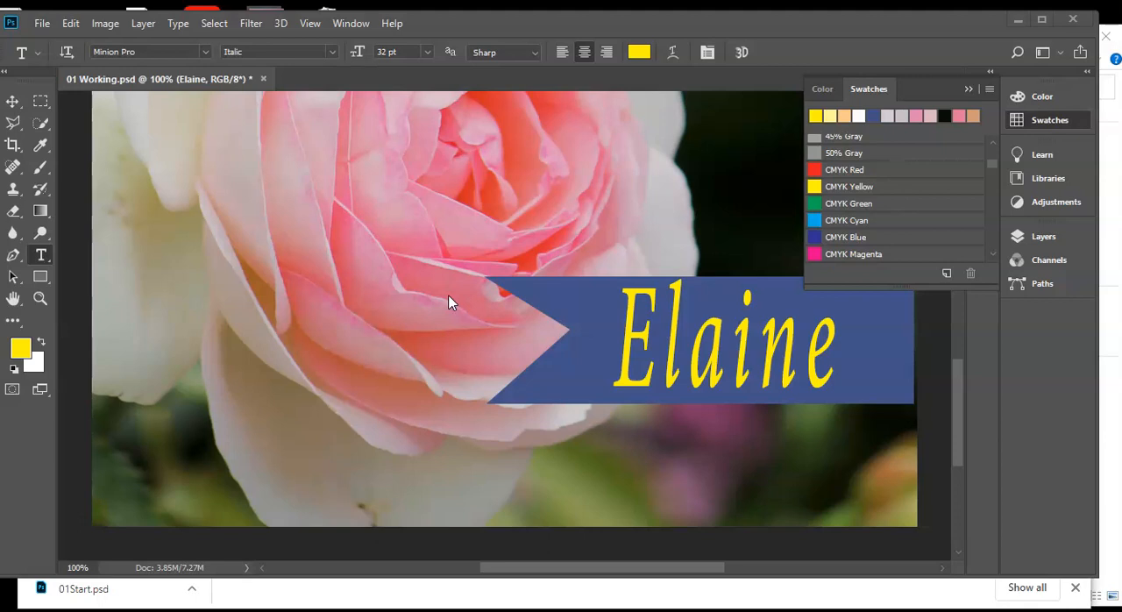
Undo the last colour edit of the name text on the ribbon and redo it, twice in a row
left_click(452, 399)
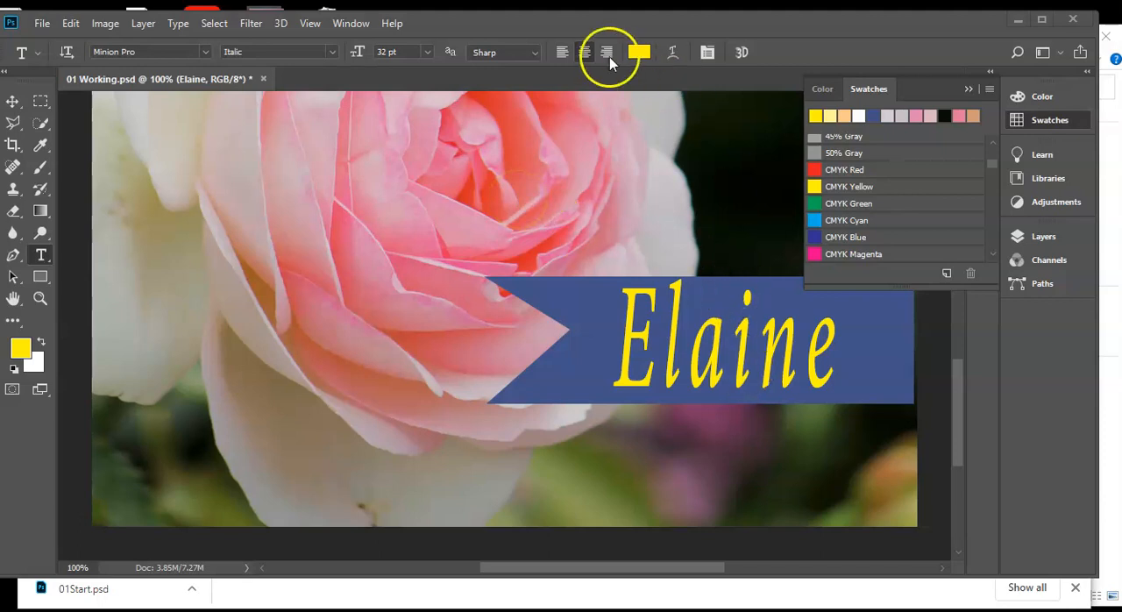
left_click(69, 26)
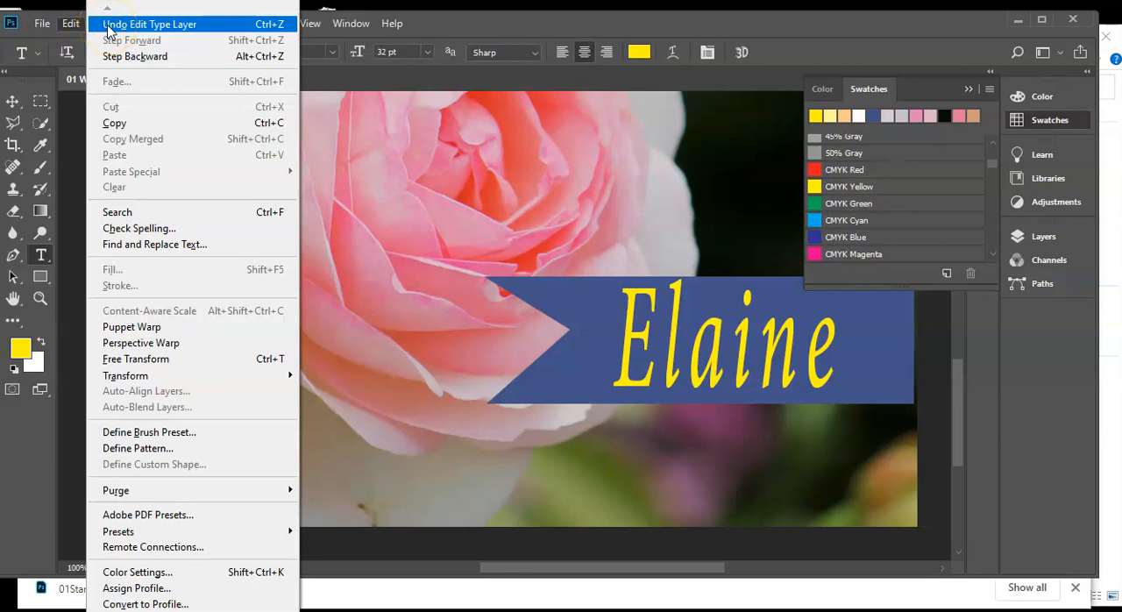
left_click(108, 31)
left_click(761, 372)
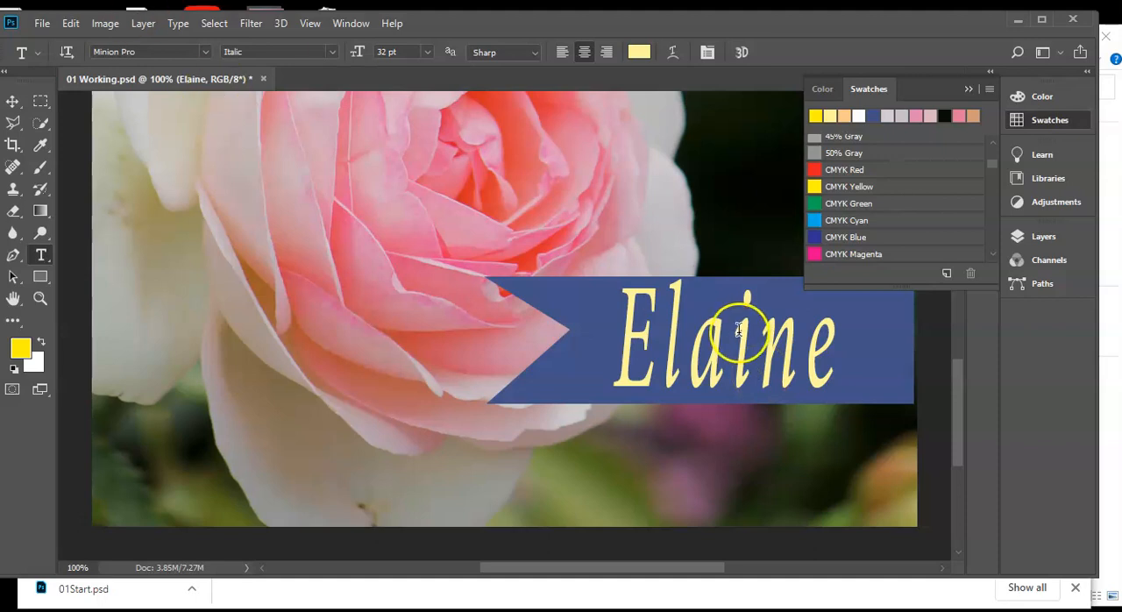
left_click(71, 24)
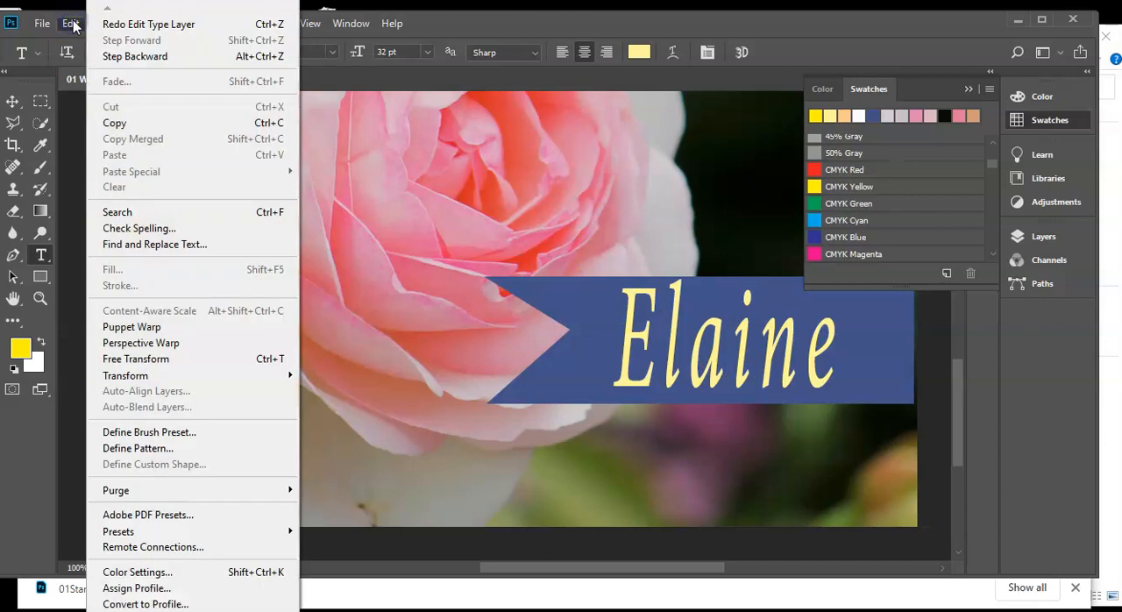
left_click(121, 24)
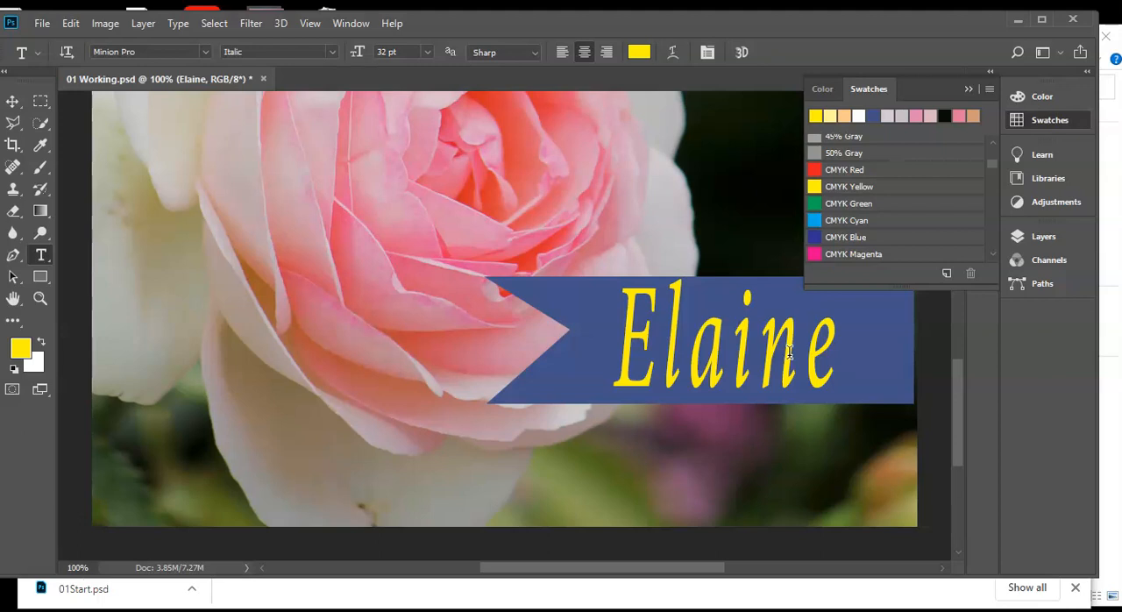
left_click(358, 121)
key("ctrl+z")
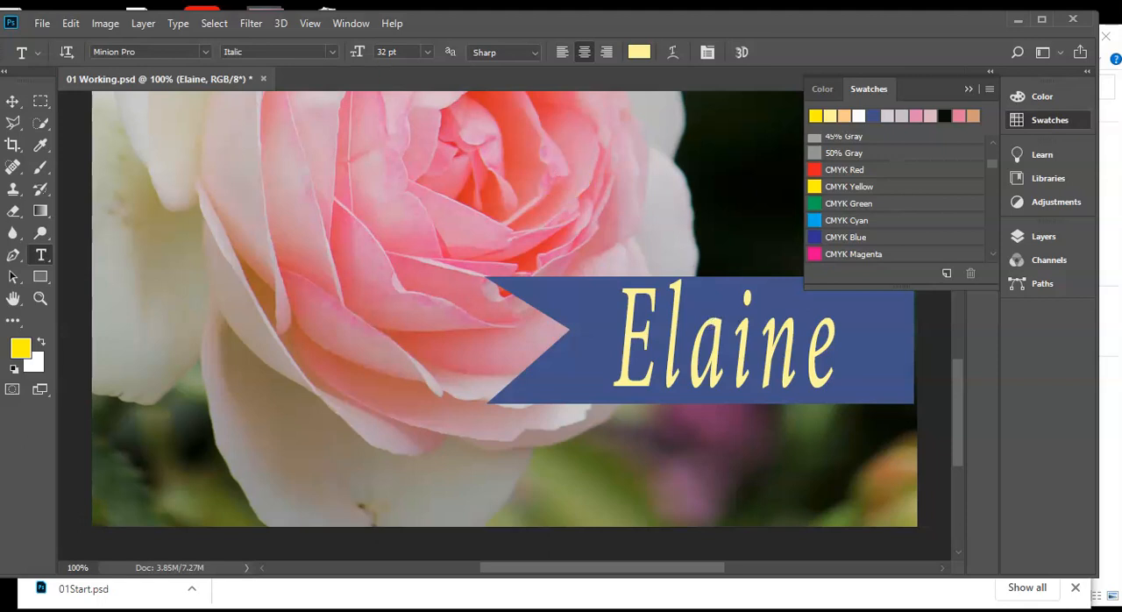
left_click(70, 24)
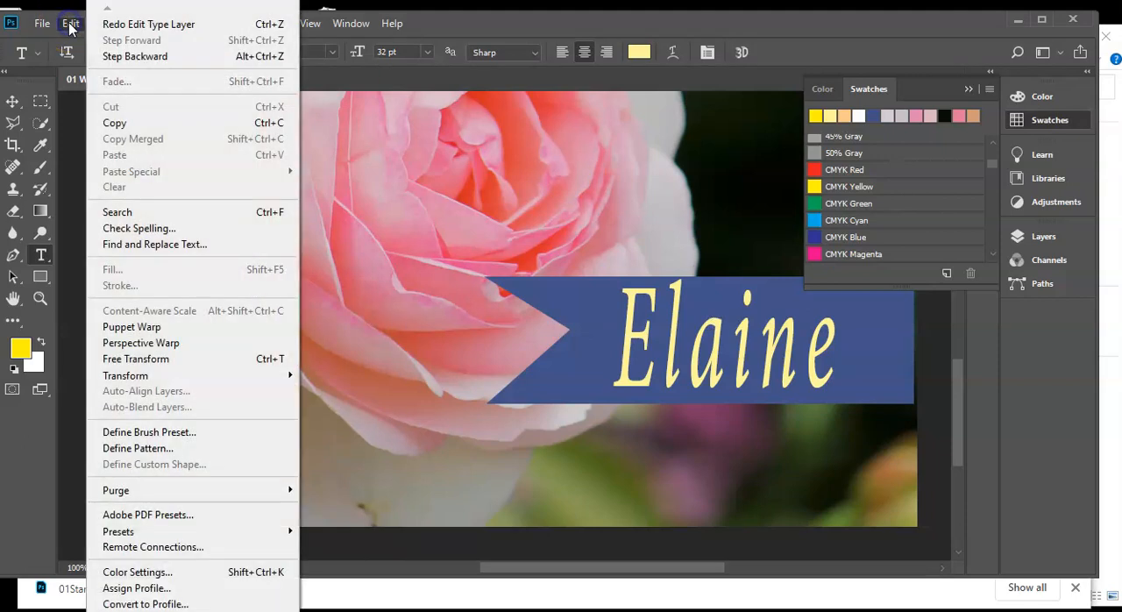
left_click(112, 24)
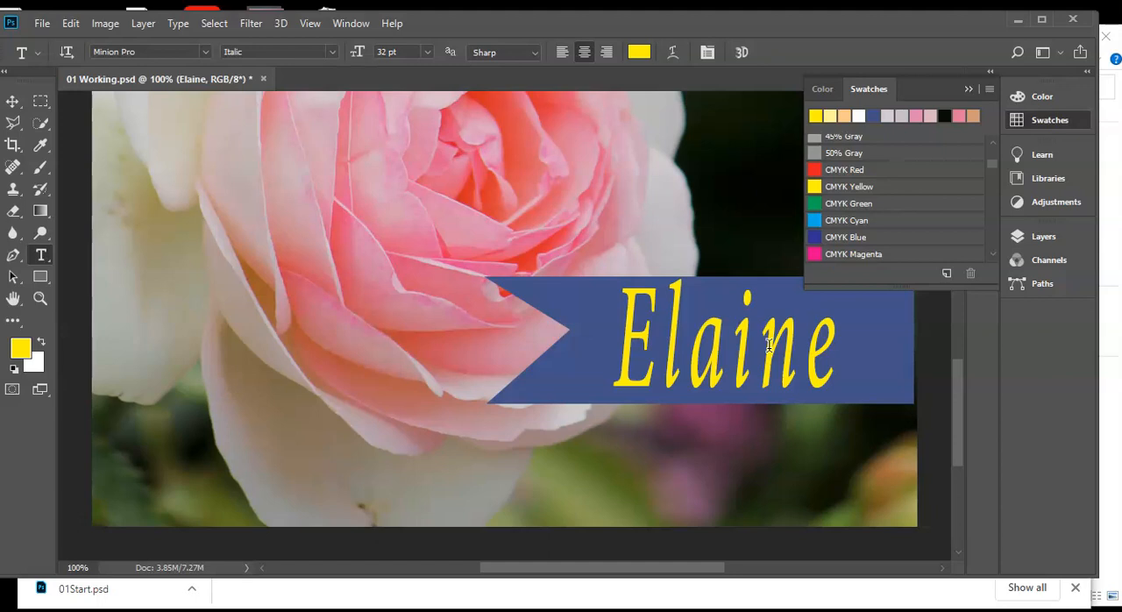
Shift the name text slightly to the left on the blue ribbon with the Move tool and save the document
left_click(13, 103)
mouse_move(658, 367)
left_mouse_down()
mouse_move(646, 371)
mouse_move(669, 368)
mouse_move(645, 372)
left_mouse_up()
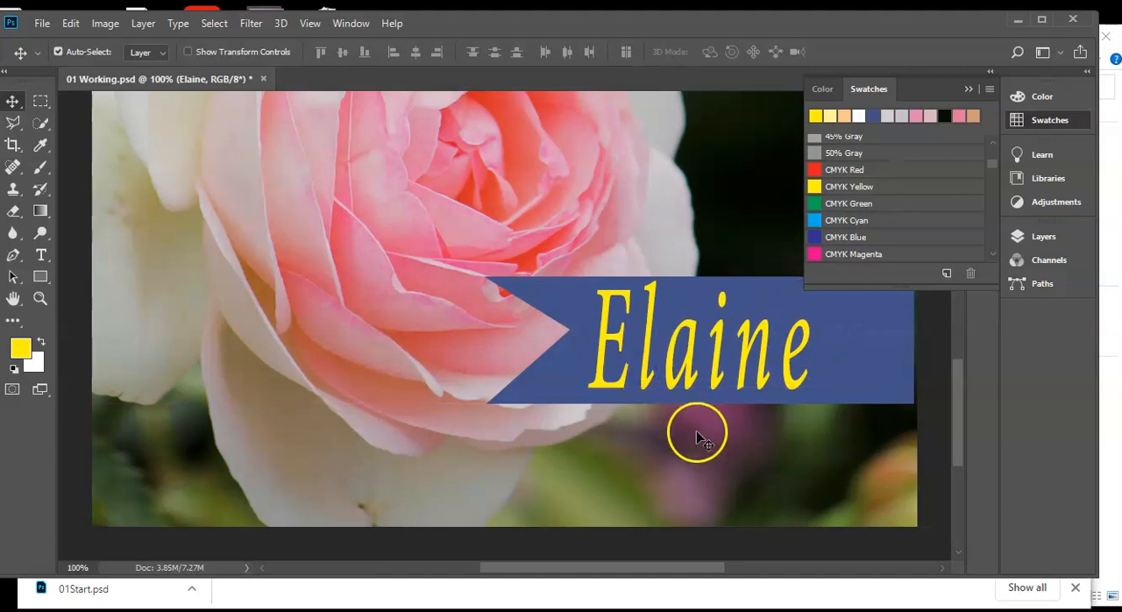
left_click(42, 23)
left_click(56, 196)
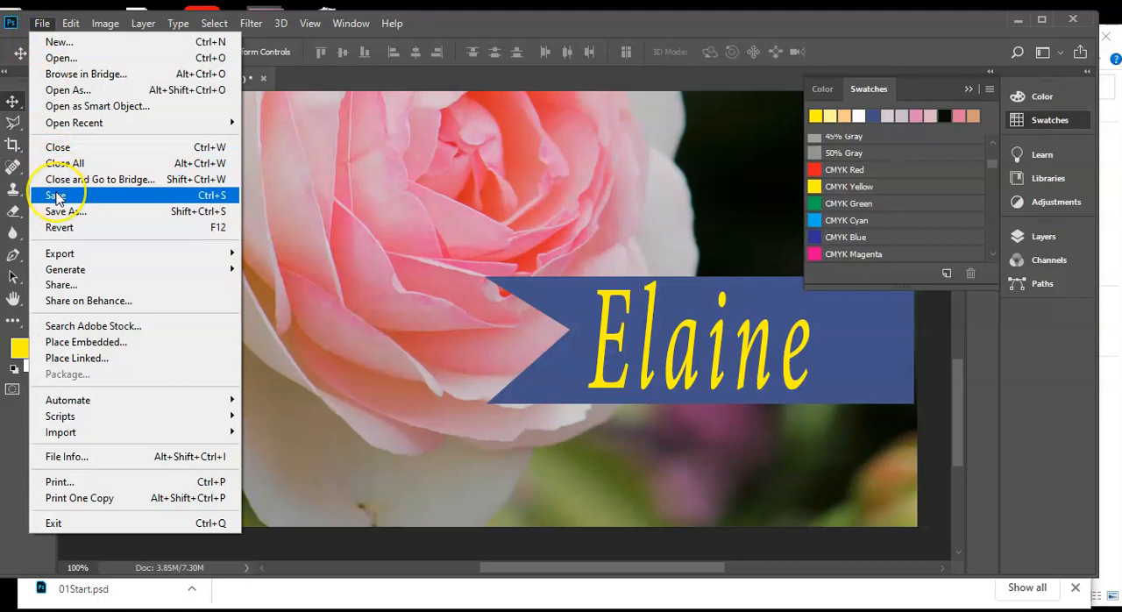
left_click(62, 215)
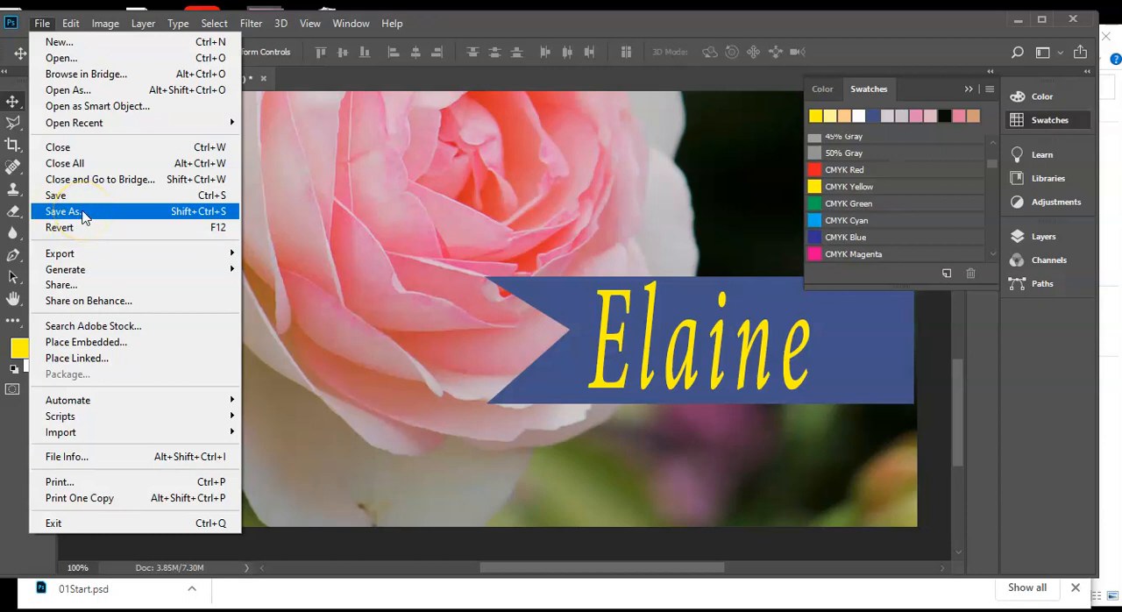
left_click(70, 196)
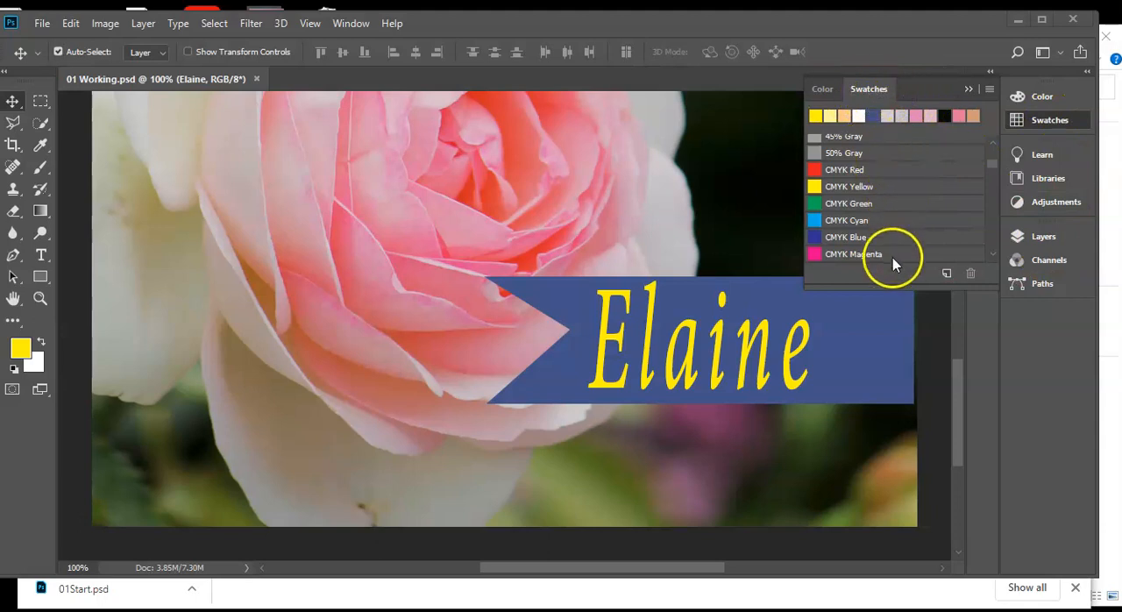
Show the History panel and detach the Swatches, Layers and Paths panels from the dock so they float over the image
left_click(1039, 239)
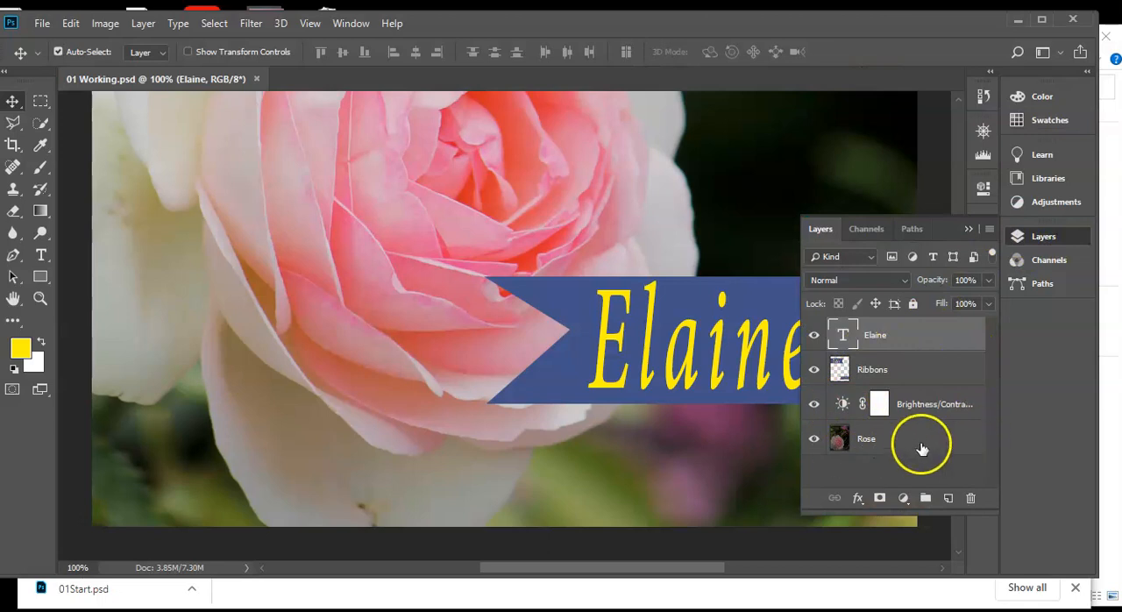
left_click(983, 95)
left_click(1045, 121)
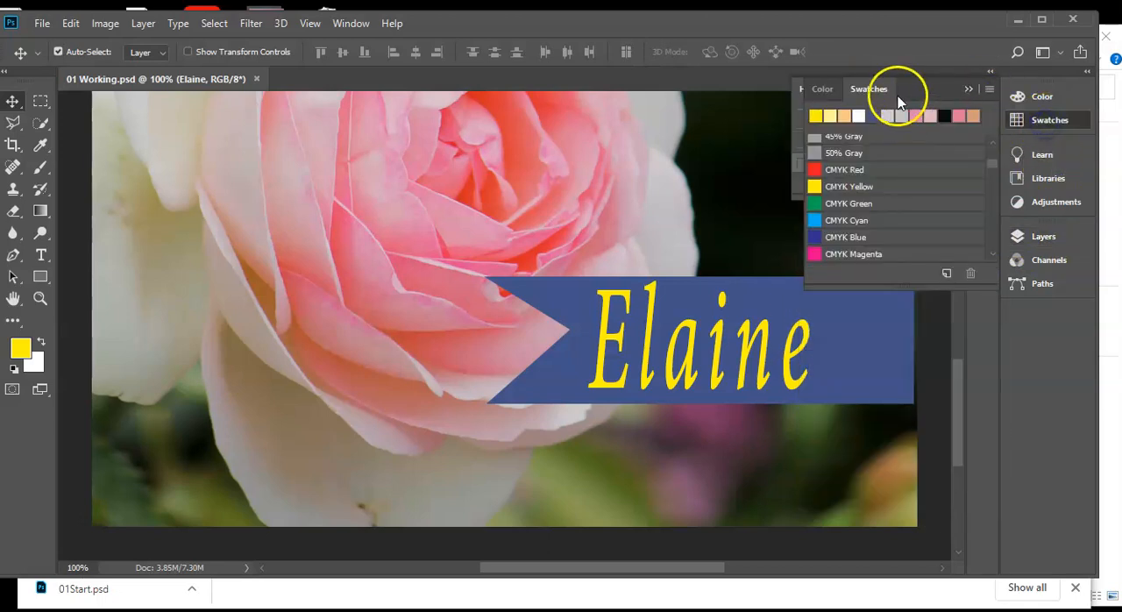
left_click_drag(859, 91, 548, 126)
left_click(1039, 213)
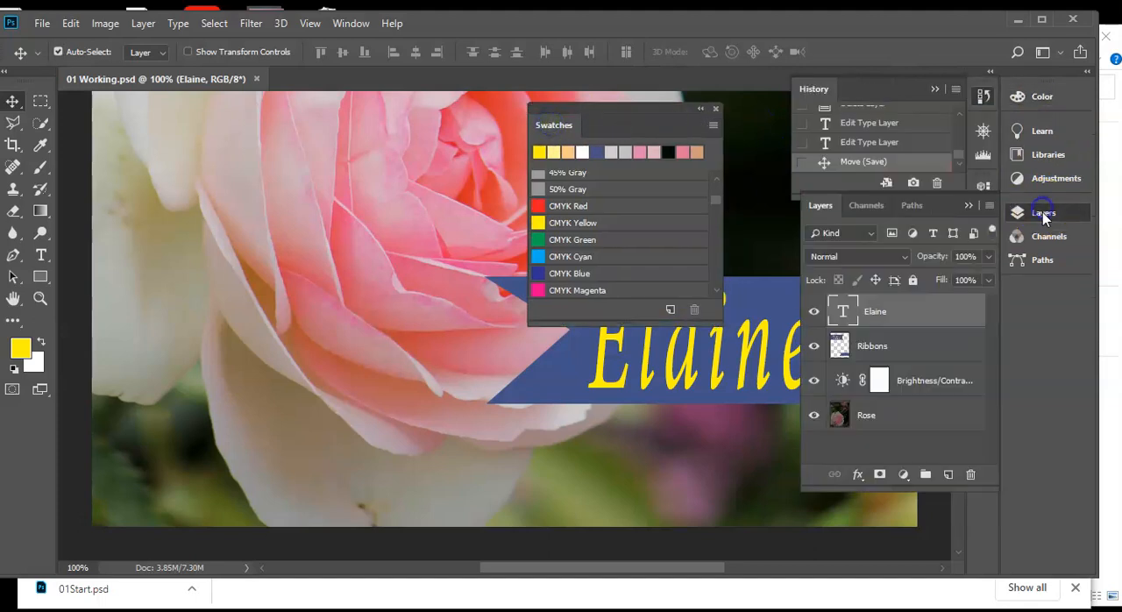
left_click_drag(821, 207, 170, 214)
left_click_drag(870, 207, 412, 269)
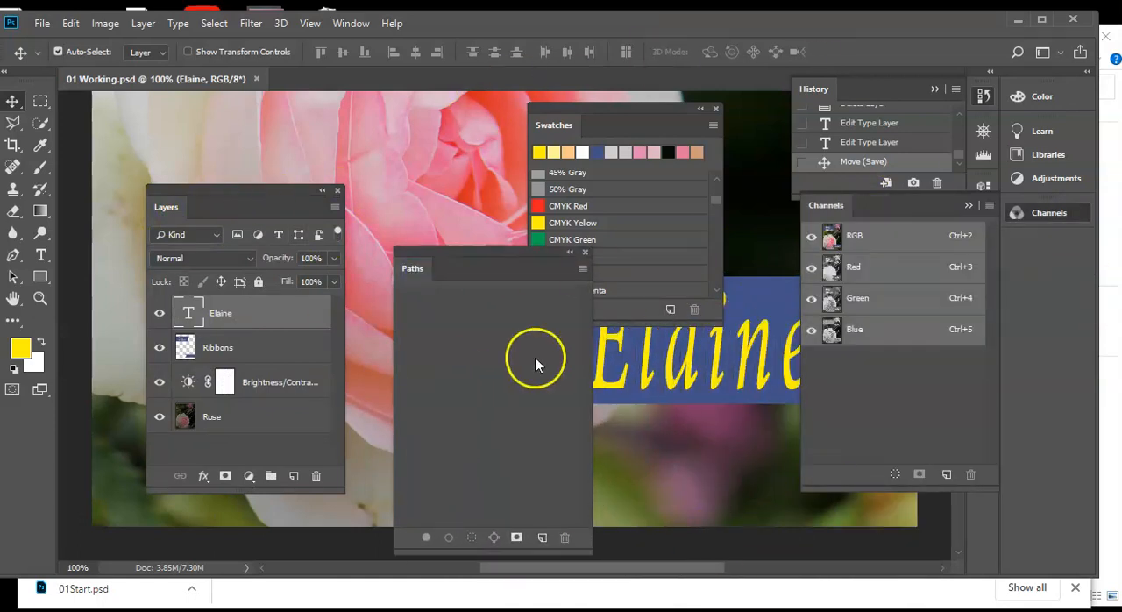
Collapse the Channels and History panels and shrink the floating Swatches panel to just its icon
left_click(969, 207)
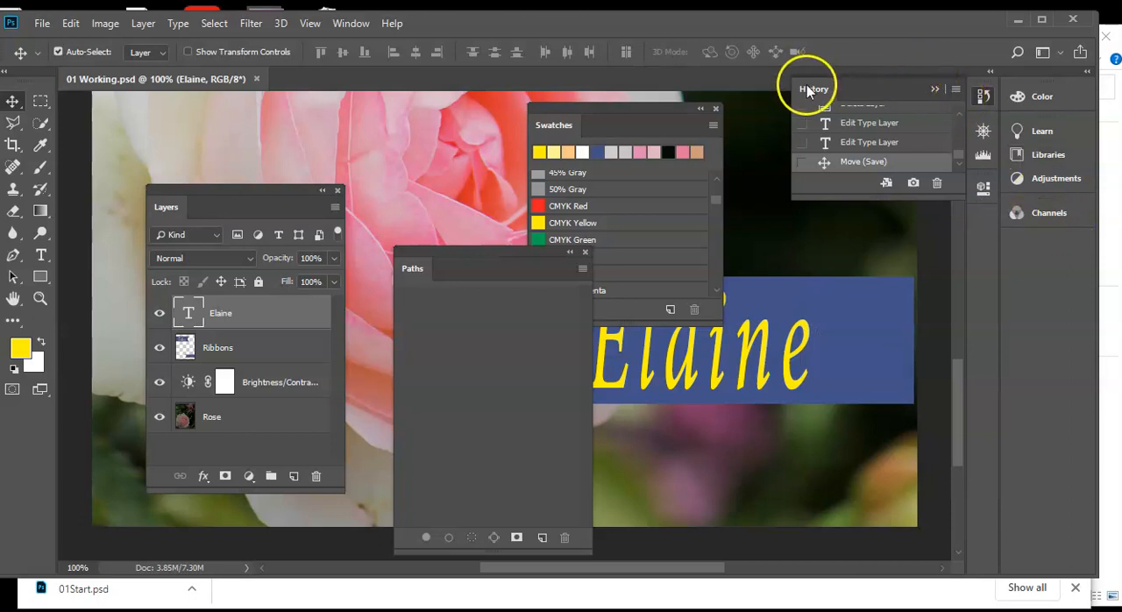
left_click(935, 90)
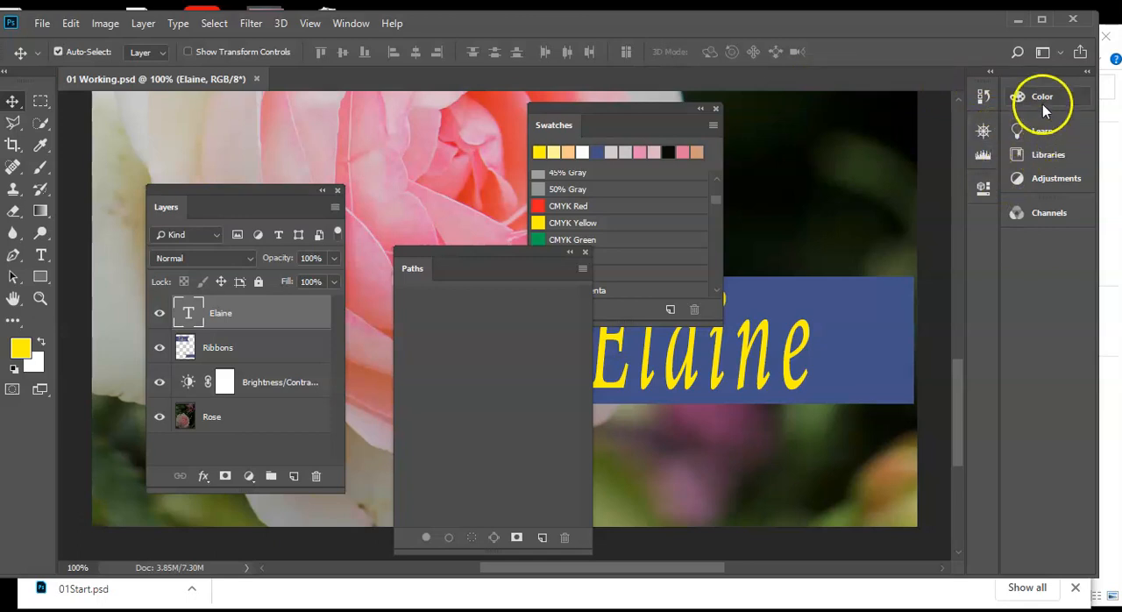
left_click(701, 110)
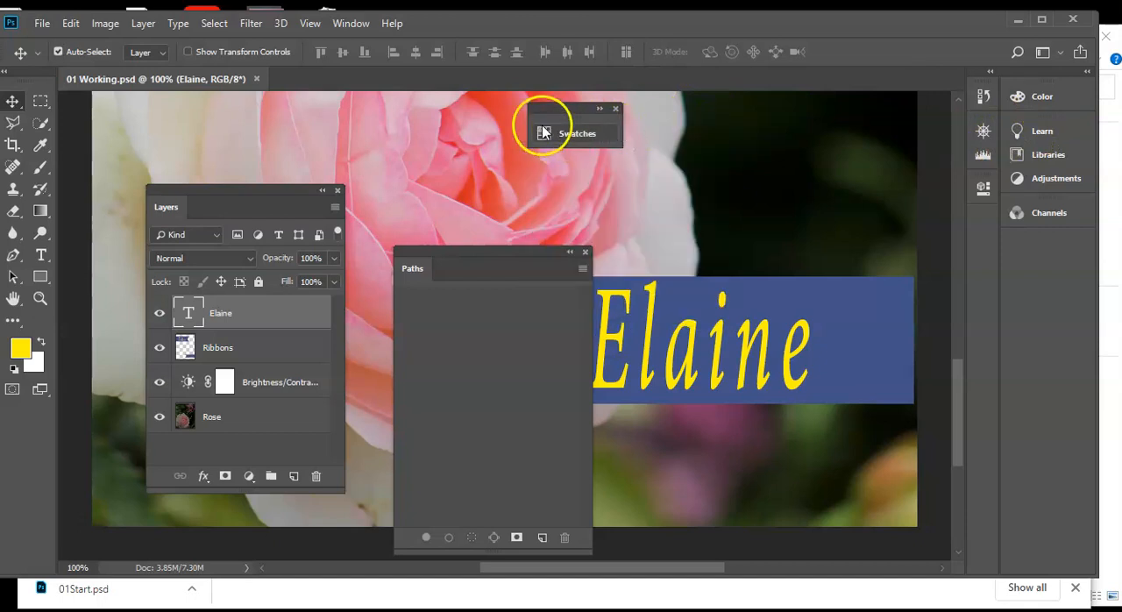
left_click_drag(535, 117, 595, 117)
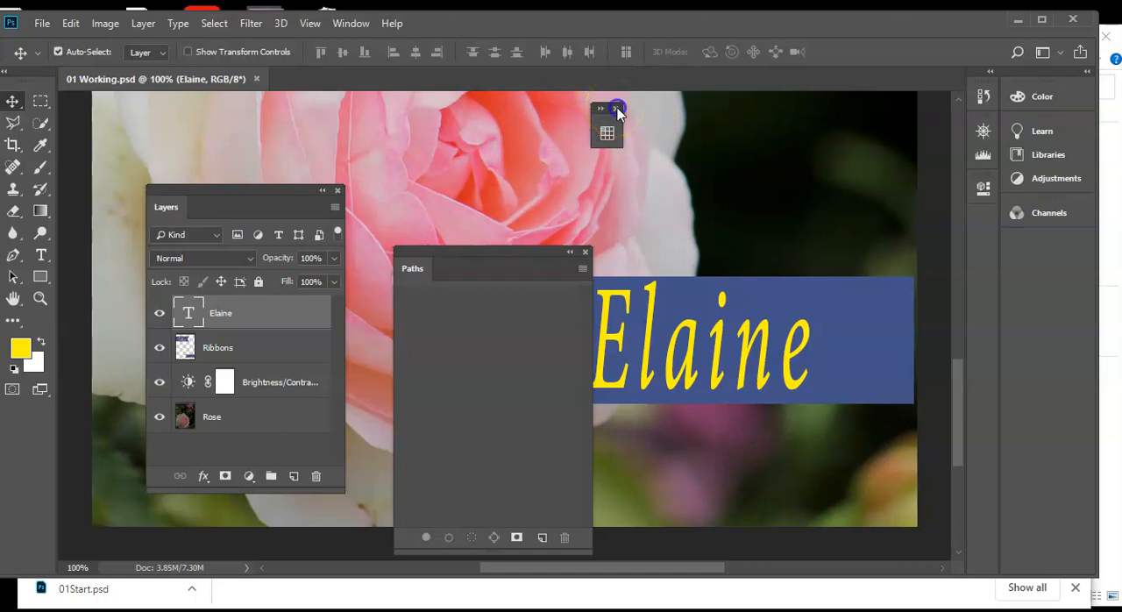
Close the floating Swatches, Paths and Layers panels
left_click(618, 109)
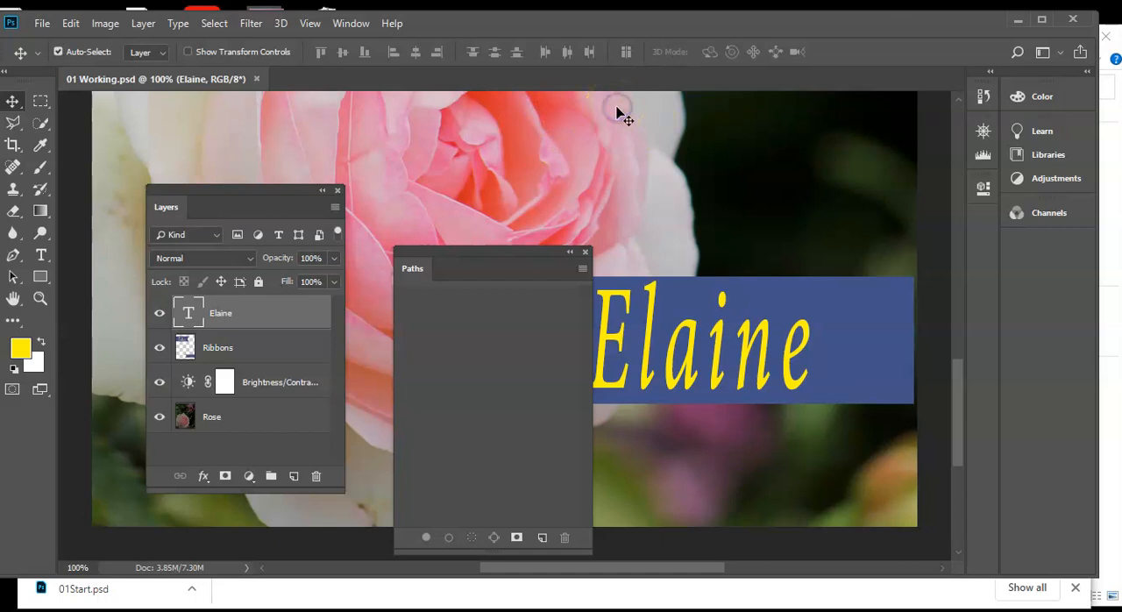
left_click(585, 254)
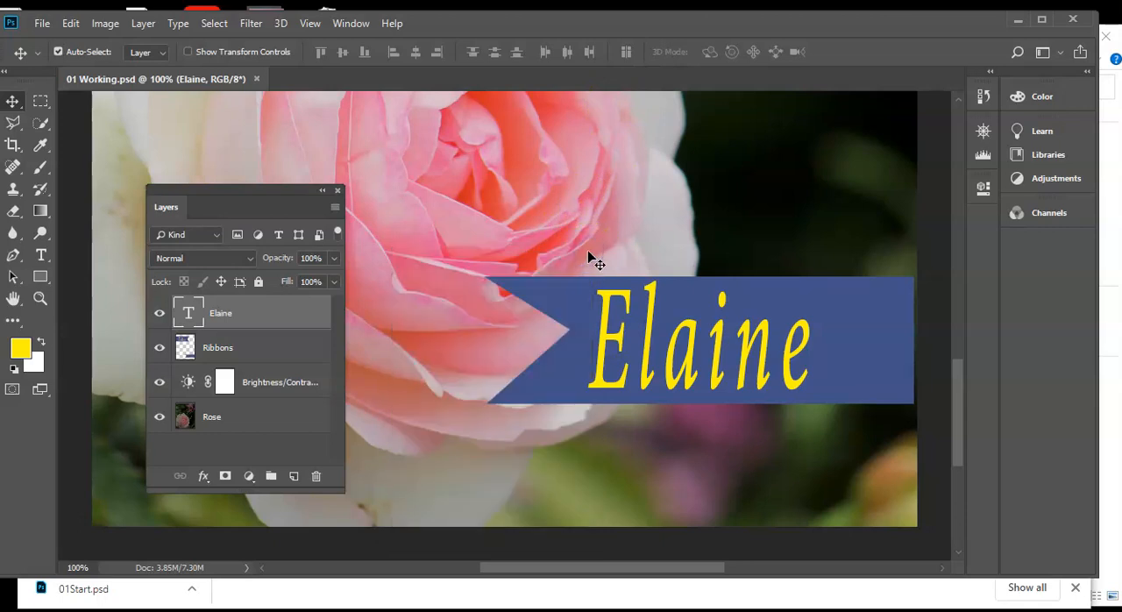
left_click(337, 190)
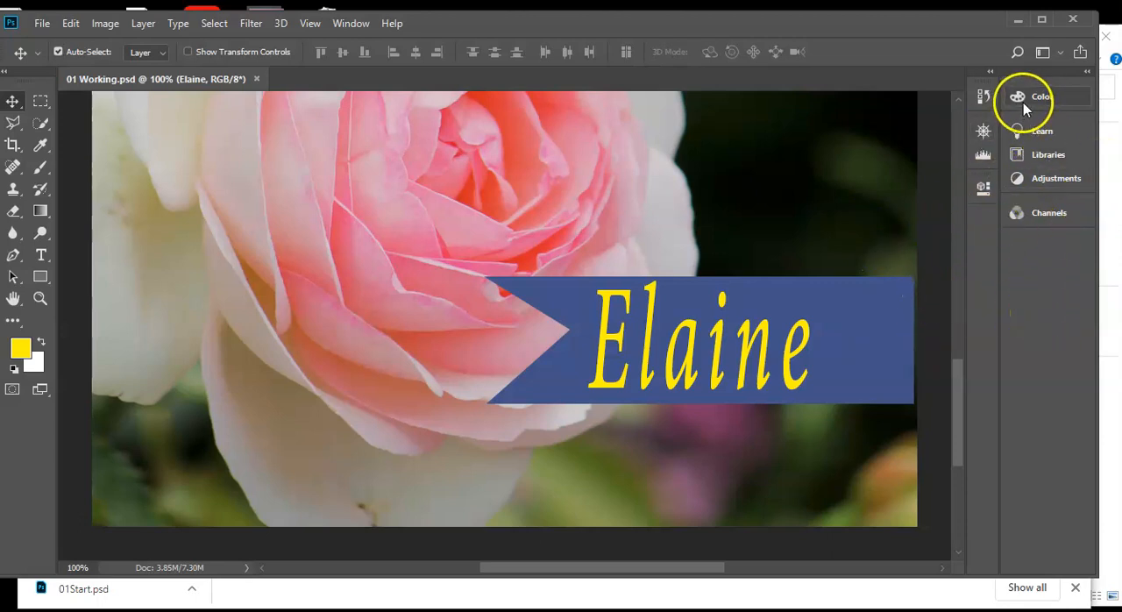
Add the Styles panel to the workspace and collapse it into the dock
left_click(350, 24)
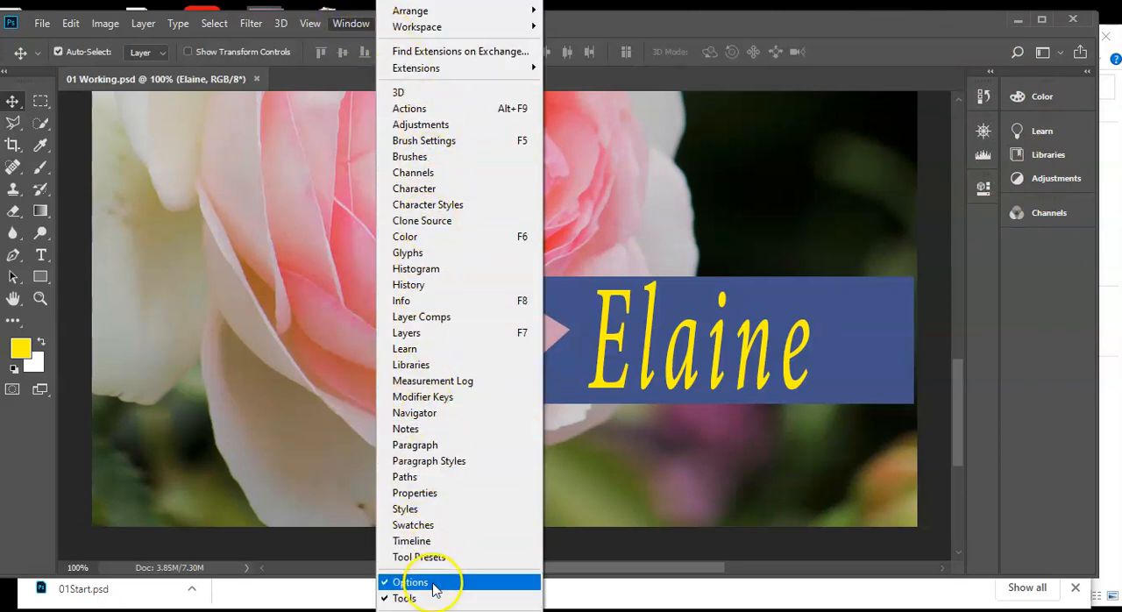
left_click(421, 508)
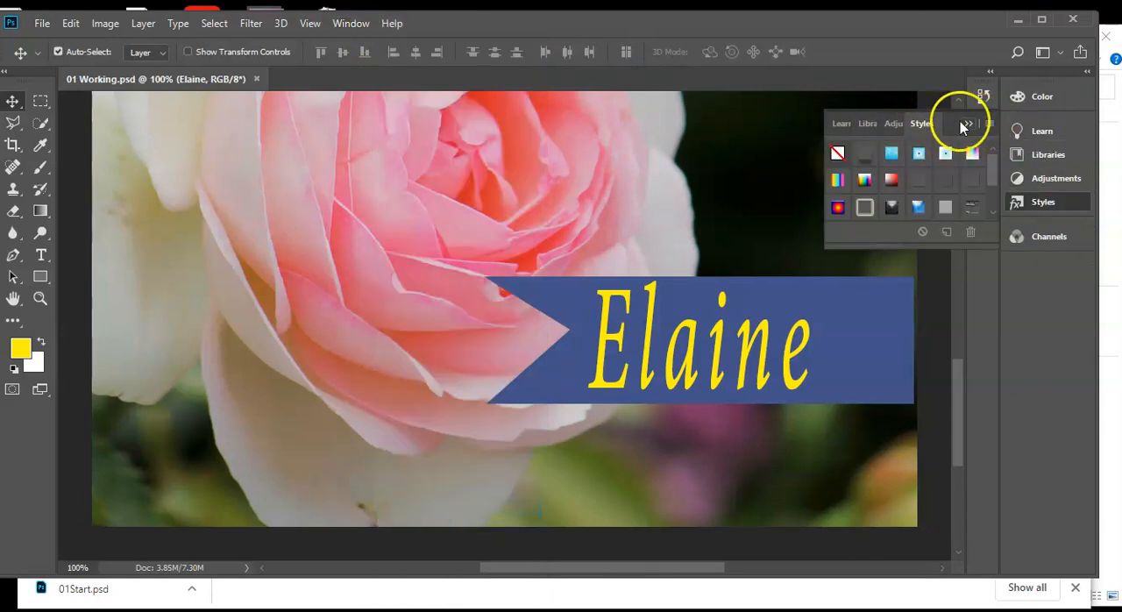
left_click(969, 125)
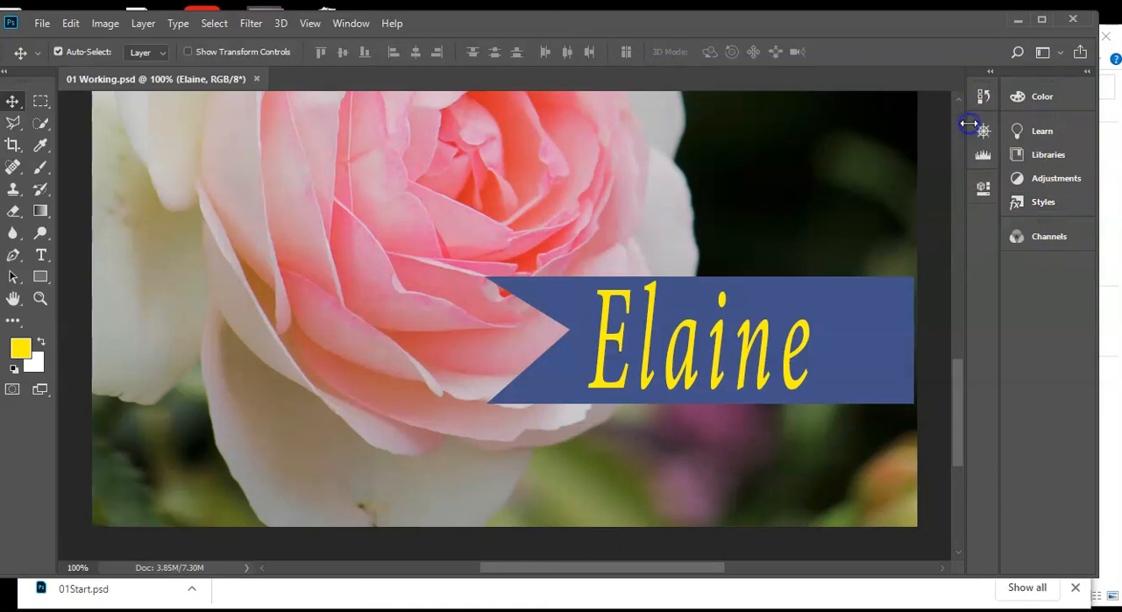
Reopen the Swatches panel, collapse it and dock it below Channels
left_click(366, 21)
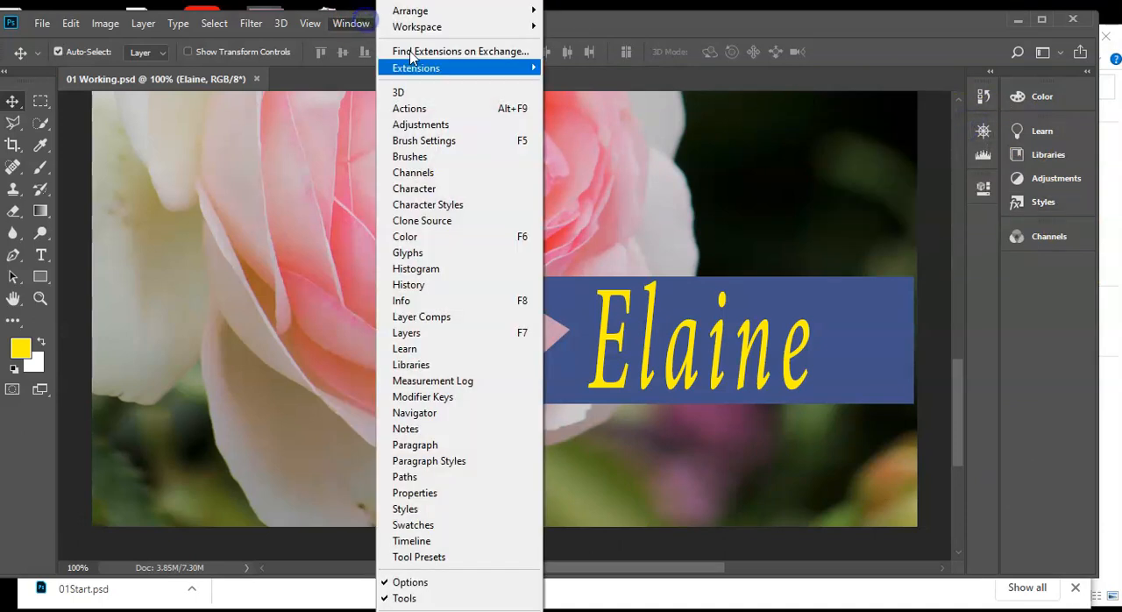
left_click(397, 526)
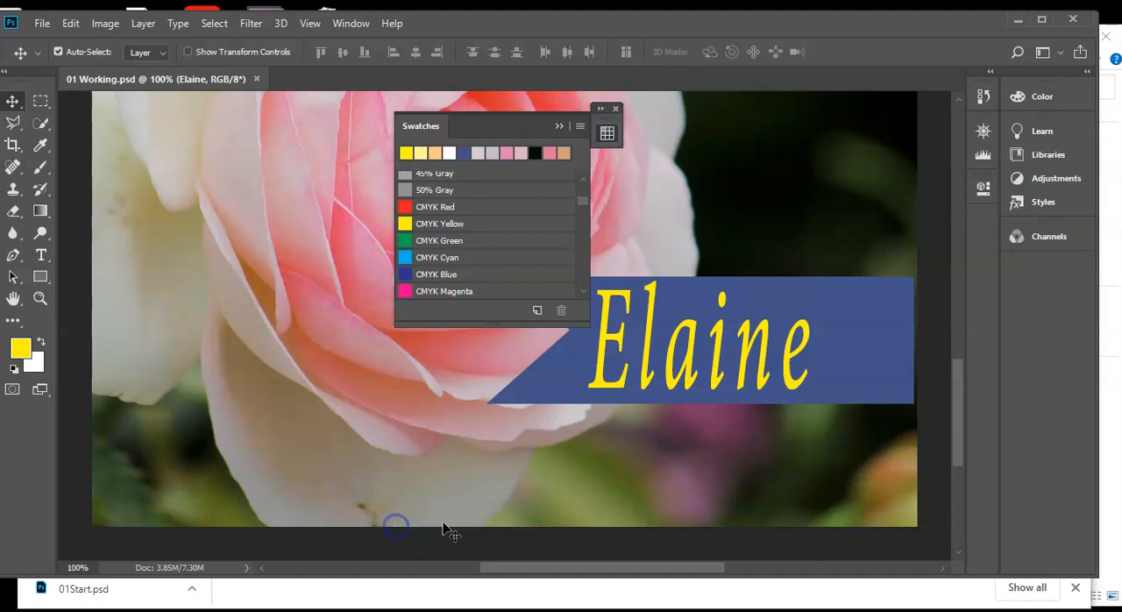
left_click(559, 129)
left_click_drag(603, 127, 980, 220)
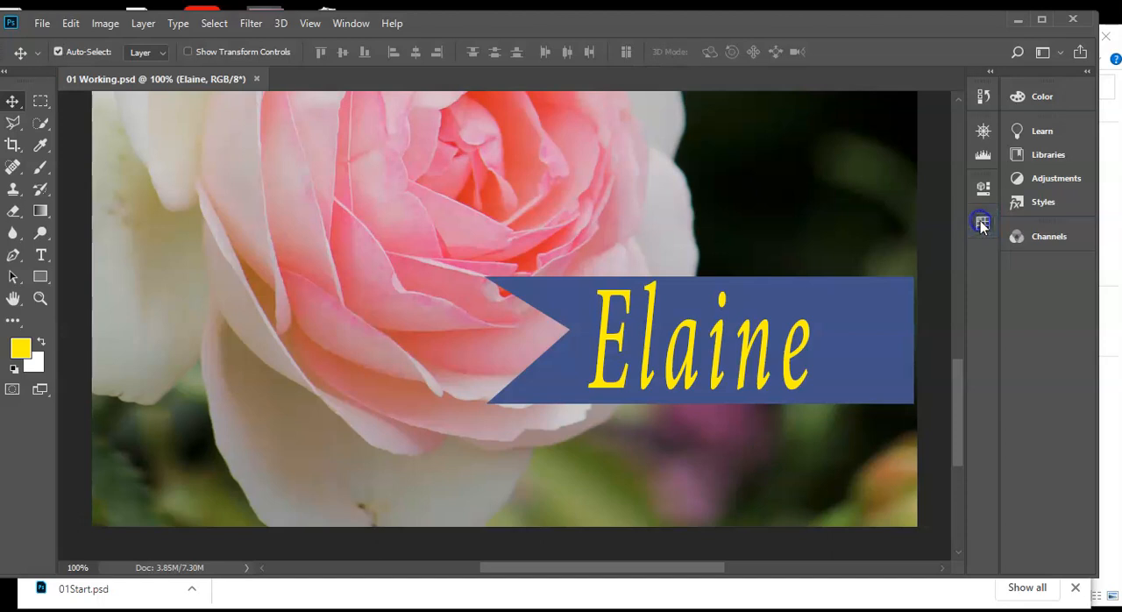
left_click_drag(1049, 267, 1049, 269)
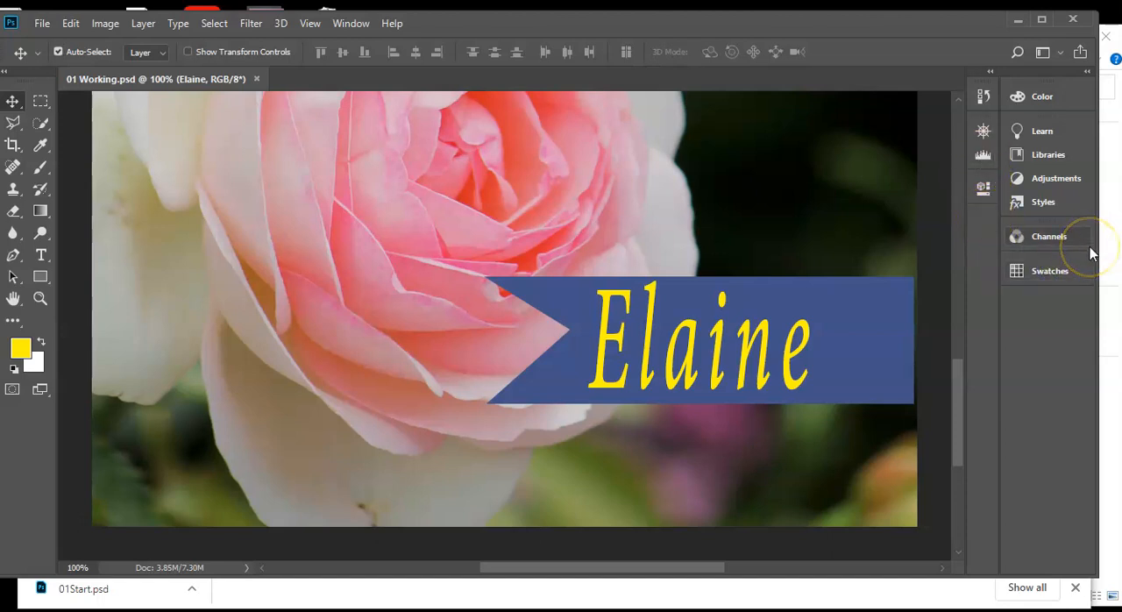
left_click(744, 216)
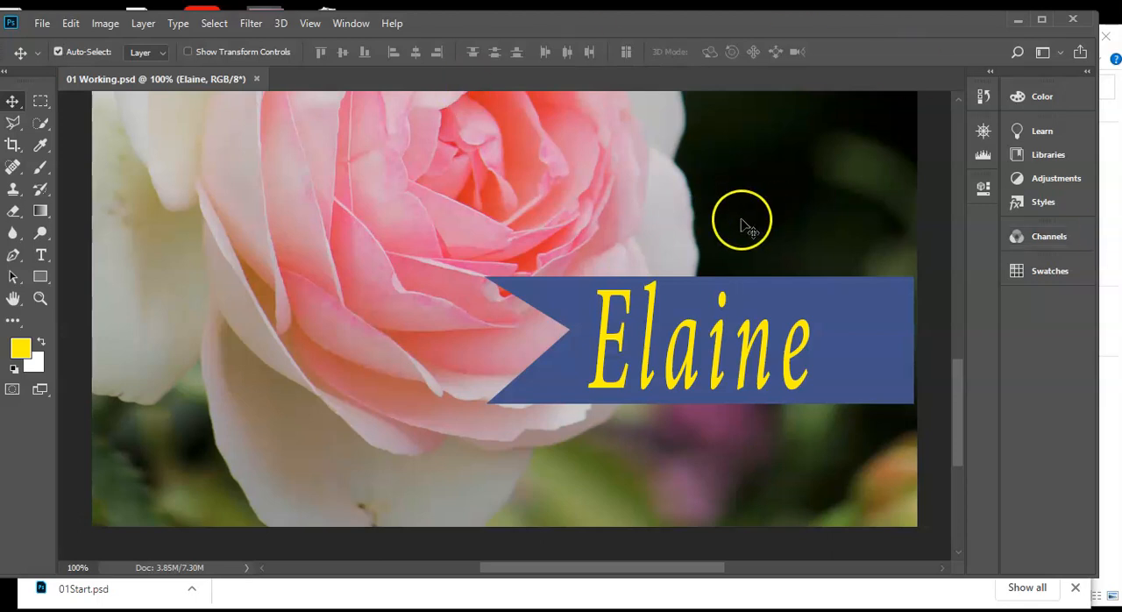